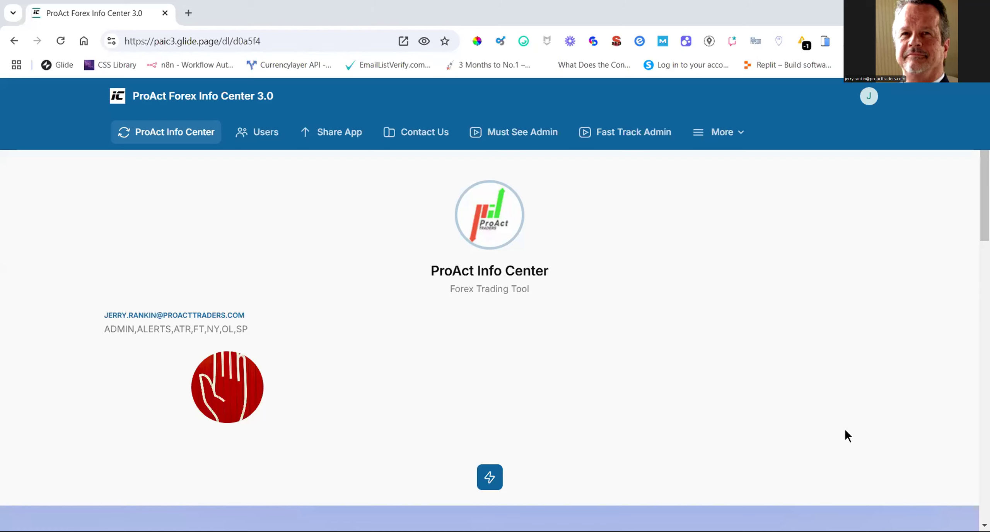
# Open the browser's options and settings, then dismiss them without changes.
pyautogui.hotkey('alt', 'f')
pyautogui.moveTo(834, 418)
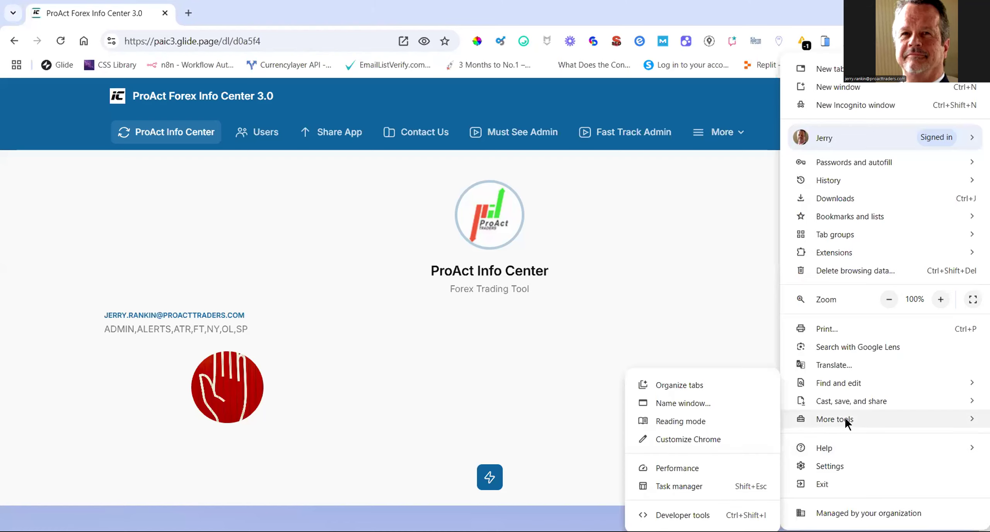
pyautogui.click(842, 463)
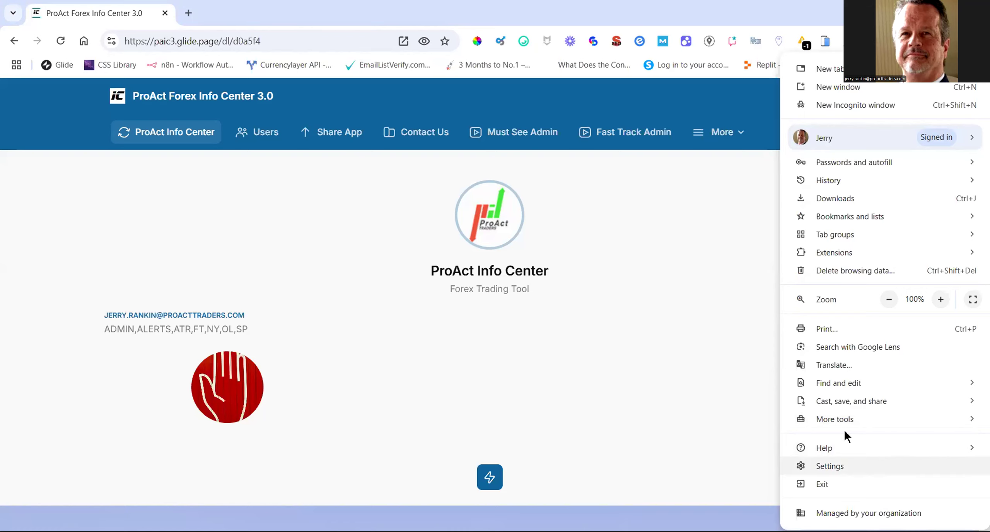
pyautogui.moveTo(851, 401)
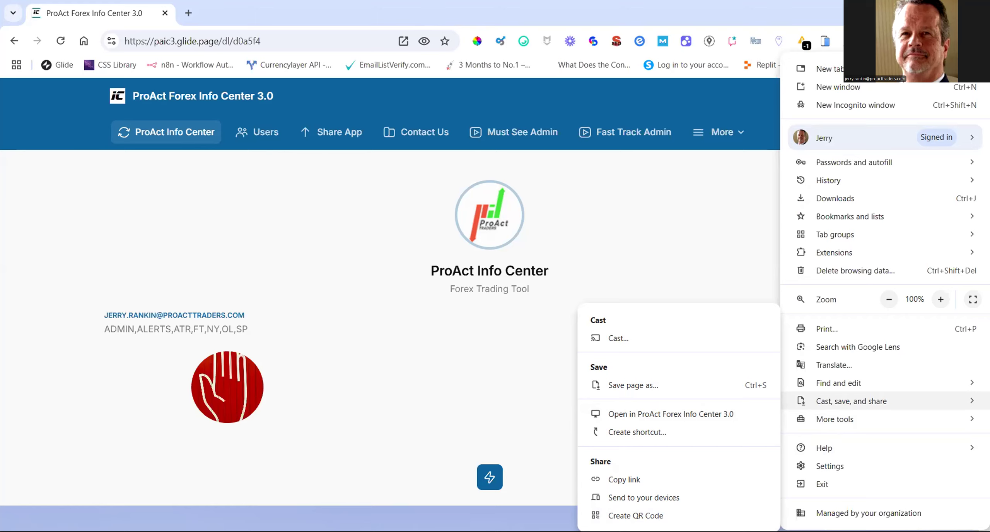
pyautogui.press('Escape')
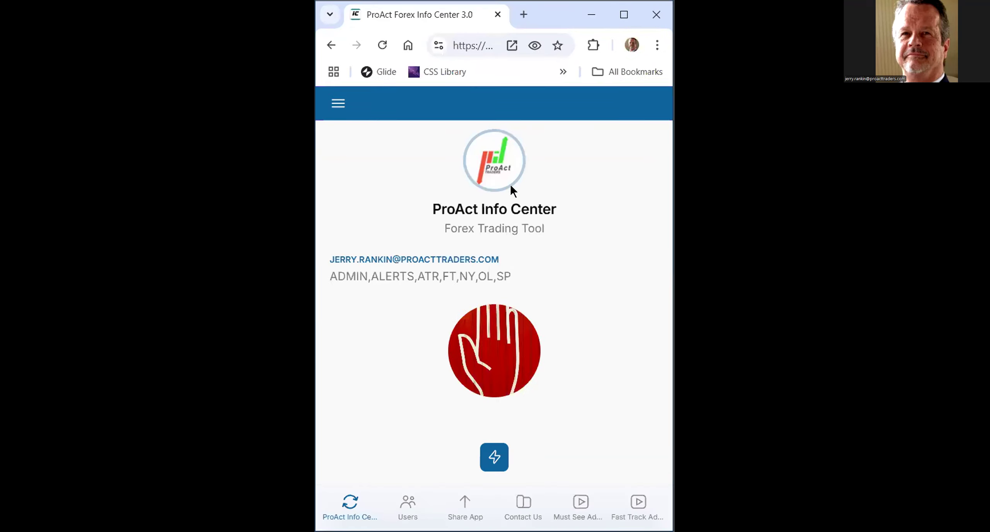
pyautogui.scroll(-5, 511, 184)
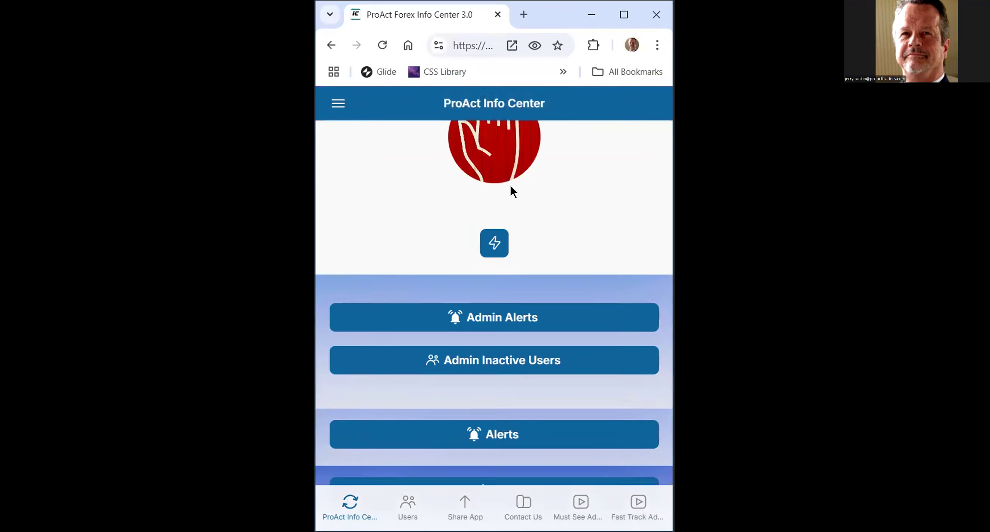
pyautogui.scroll(-5, 510, 183)
pyautogui.scroll(-5, 511, 184)
pyautogui.scroll(-5, 510, 185)
pyautogui.scroll(-2, 510, 190)
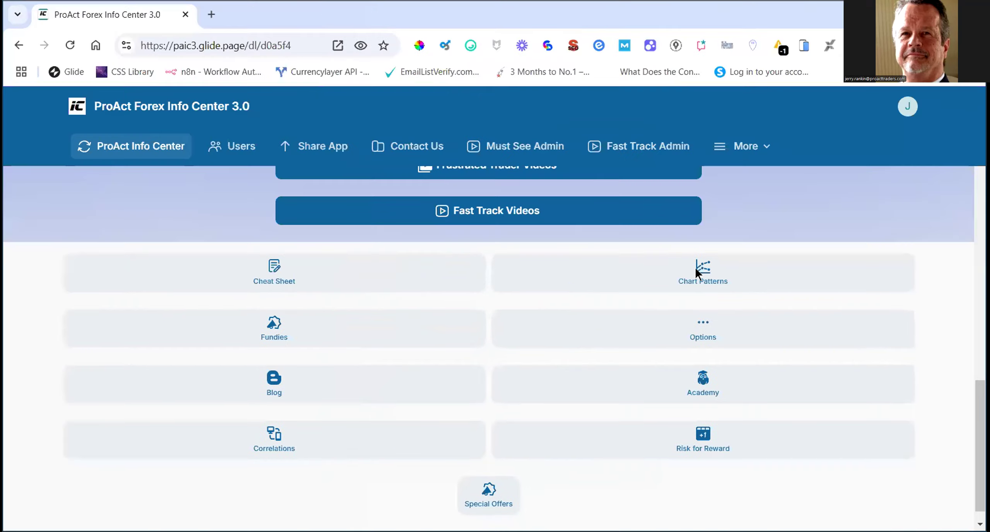
# Visit and close the Chart Patterns site, then view the Cheat Sheet image full size.
pyautogui.click(695, 266)
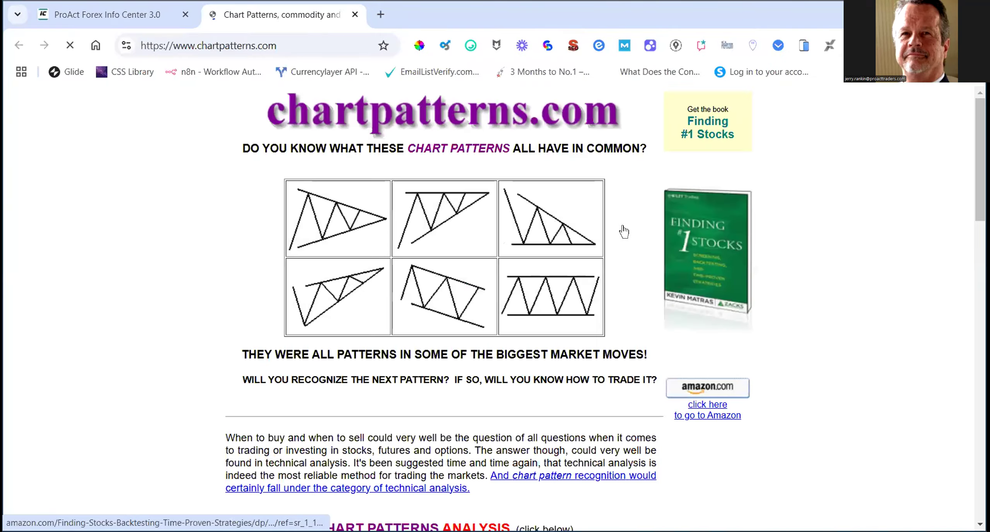
pyautogui.click(354, 14)
pyautogui.click(274, 272)
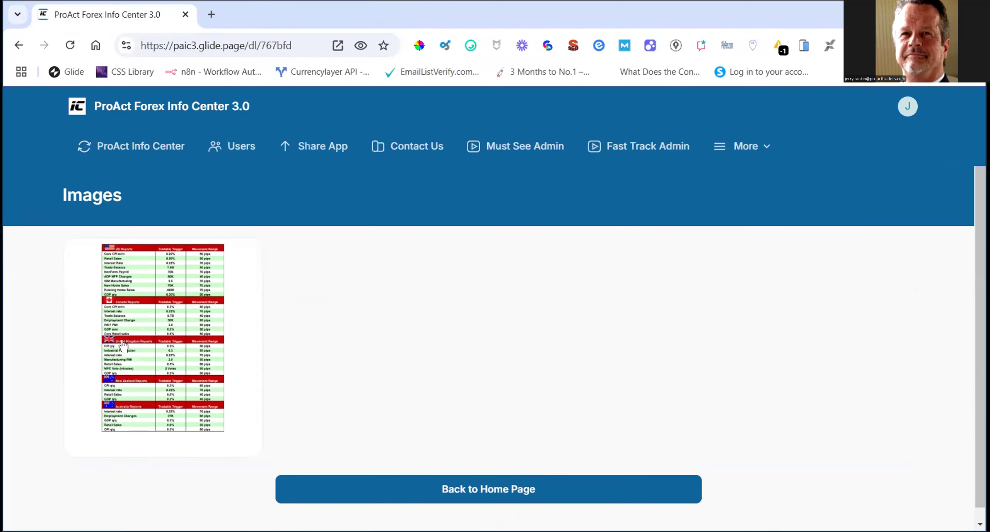
pyautogui.click(124, 346)
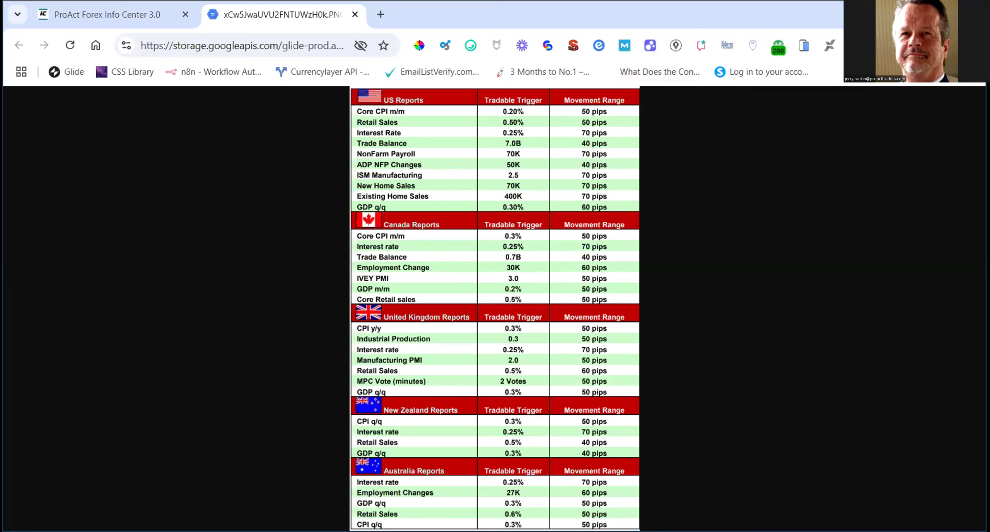
# Close the full-size cheat sheet image tab.
pyautogui.click(355, 14)
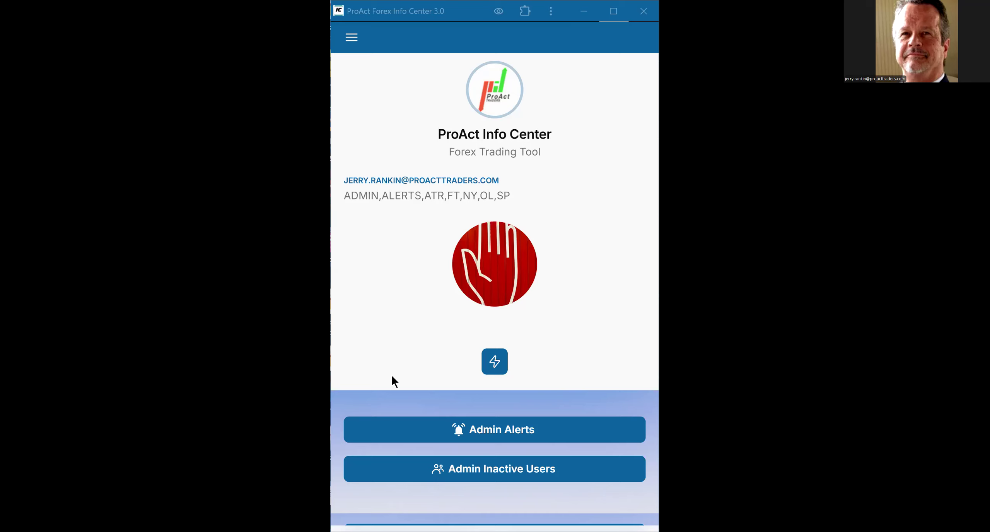
pyautogui.scroll(-4, 392, 378)
pyautogui.scroll(-3, 392, 378)
pyautogui.scroll(-2, 392, 379)
pyautogui.scroll(-3, 402, 377)
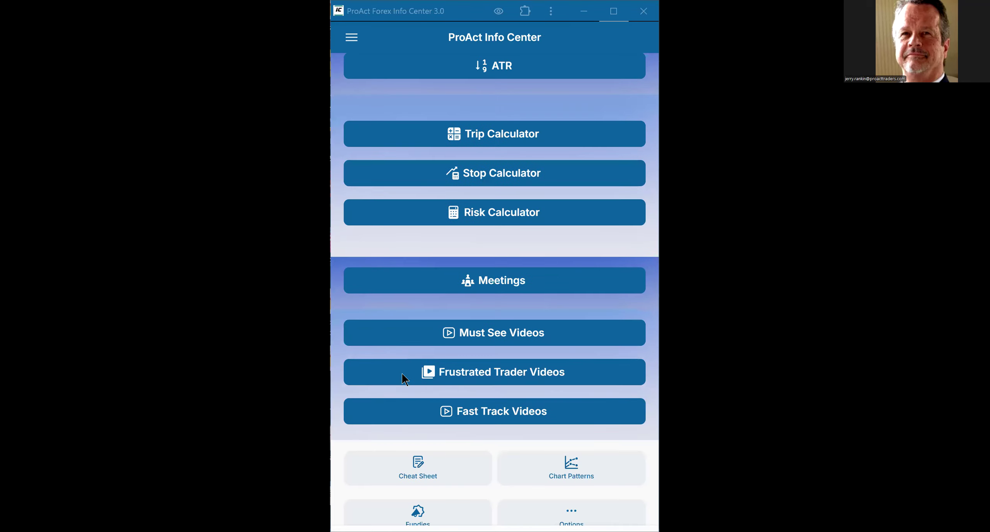
pyautogui.scroll(-4, 403, 376)
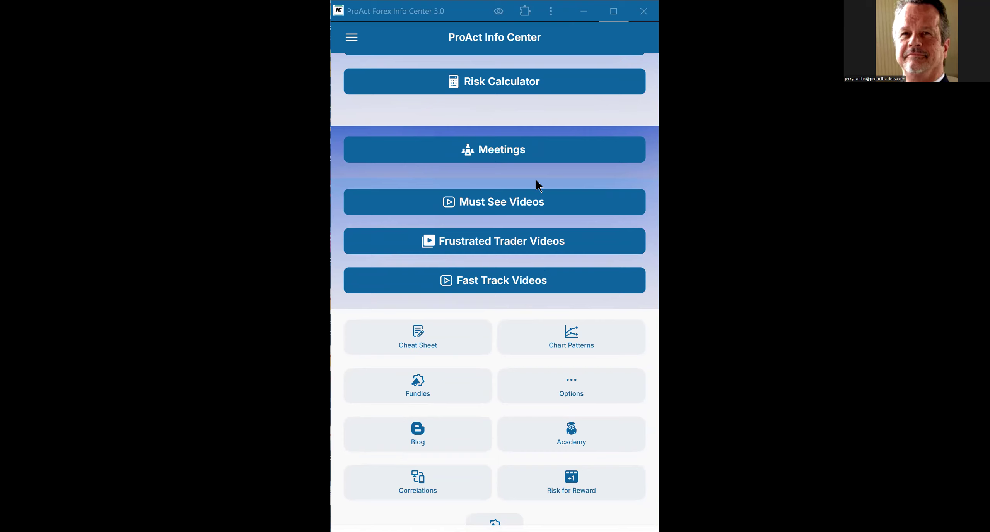
pyautogui.scroll(3, 538, 184)
pyautogui.scroll(3, 538, 183)
pyautogui.scroll(2, 538, 184)
pyautogui.scroll(2, 538, 184)
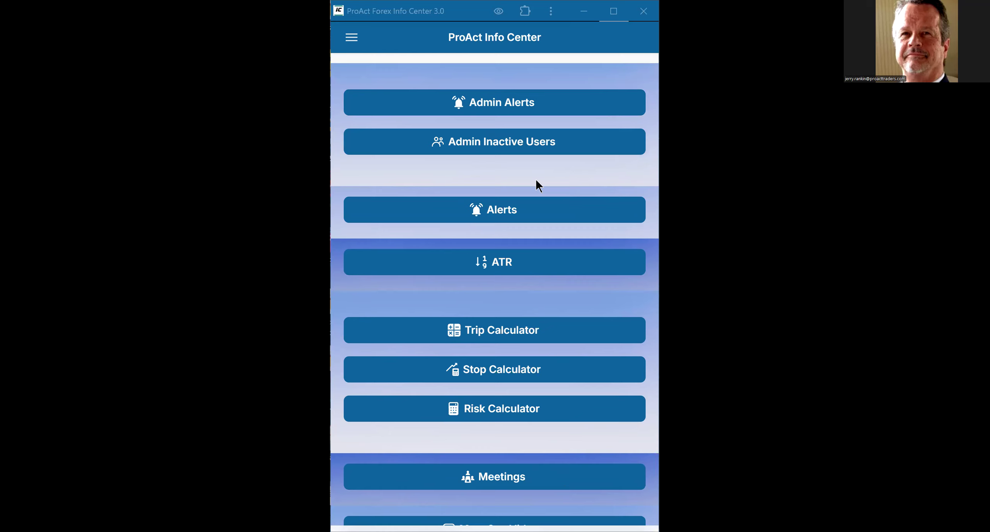
pyautogui.scroll(-3, 537, 184)
pyautogui.scroll(-2, 538, 184)
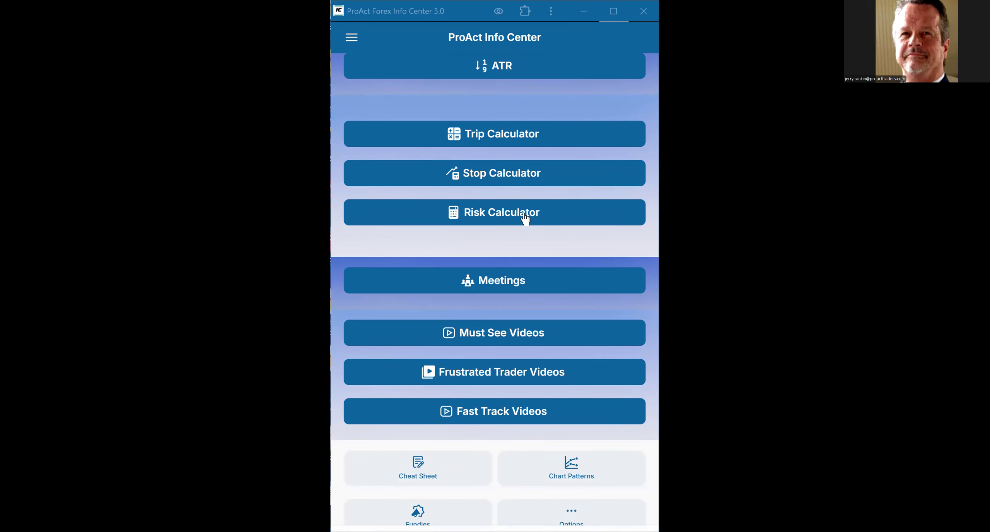
pyautogui.scroll(-3, 525, 218)
pyautogui.scroll(-1, 525, 218)
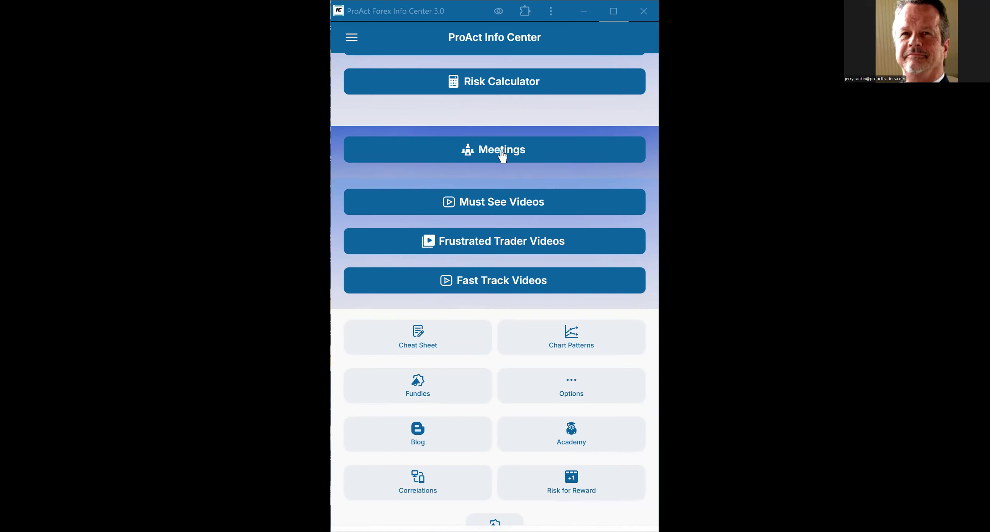
pyautogui.click(495, 201)
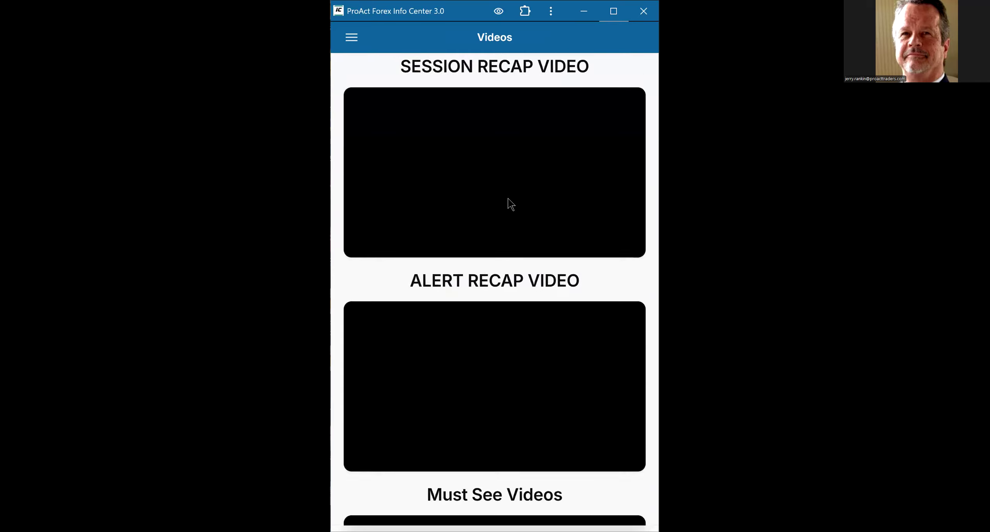
pyautogui.scroll(3, 508, 204)
pyautogui.scroll(3, 508, 197)
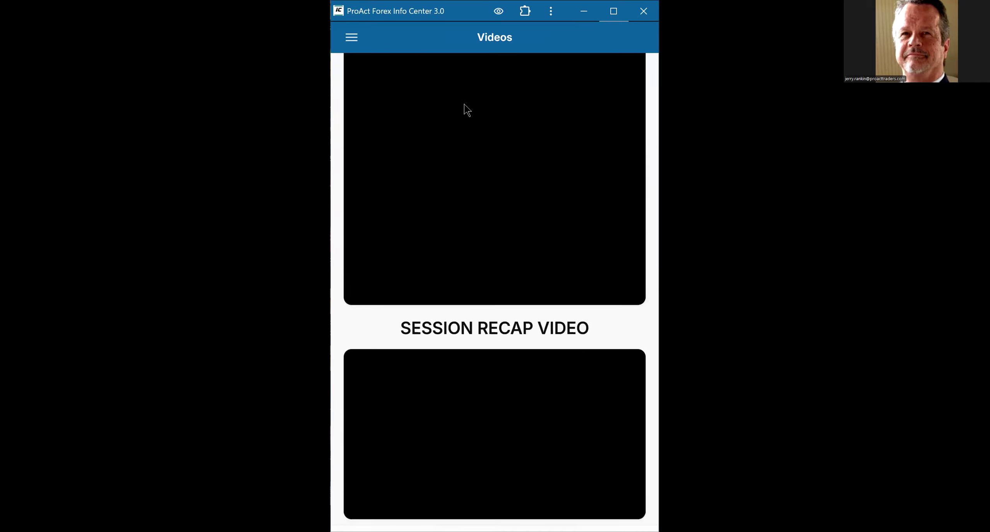
pyautogui.scroll(3, 464, 109)
pyautogui.click(482, 76)
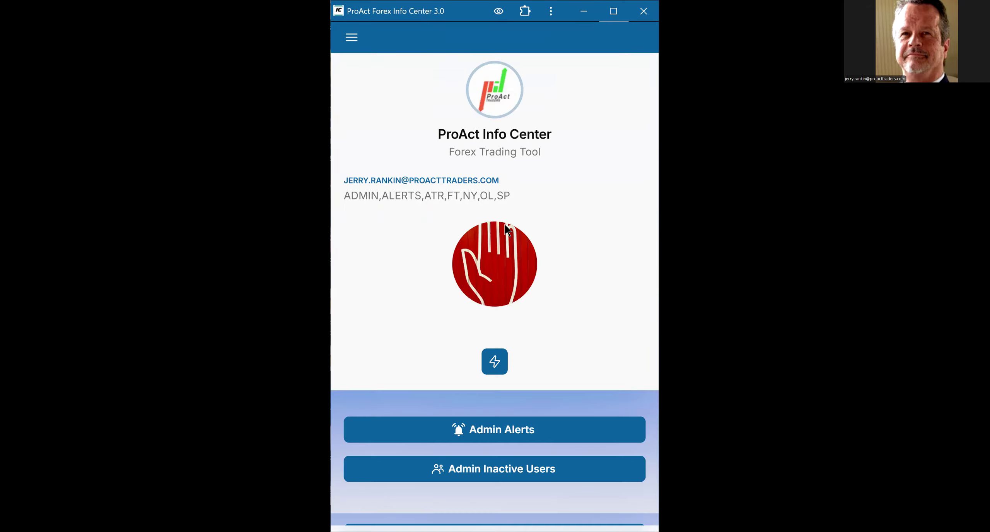
pyautogui.scroll(-5, 504, 224)
pyautogui.scroll(-2, 504, 222)
pyautogui.scroll(-2, 504, 222)
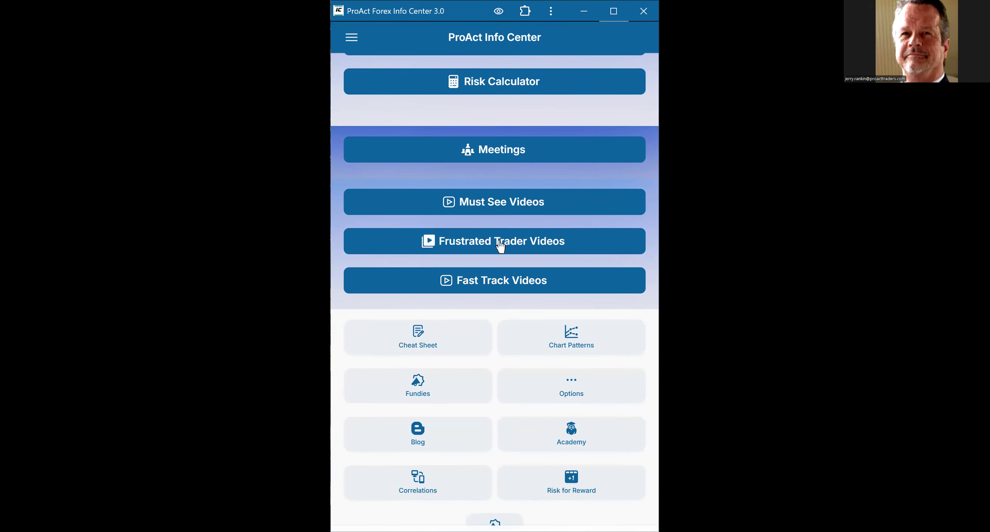
pyautogui.scroll(-1, 505, 246)
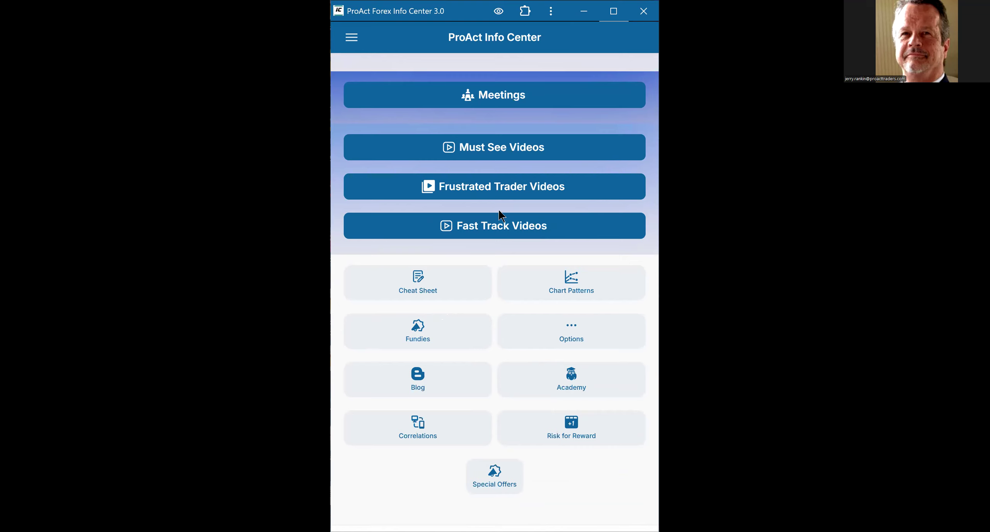
pyautogui.click(527, 147)
pyautogui.scroll(-5, 540, 208)
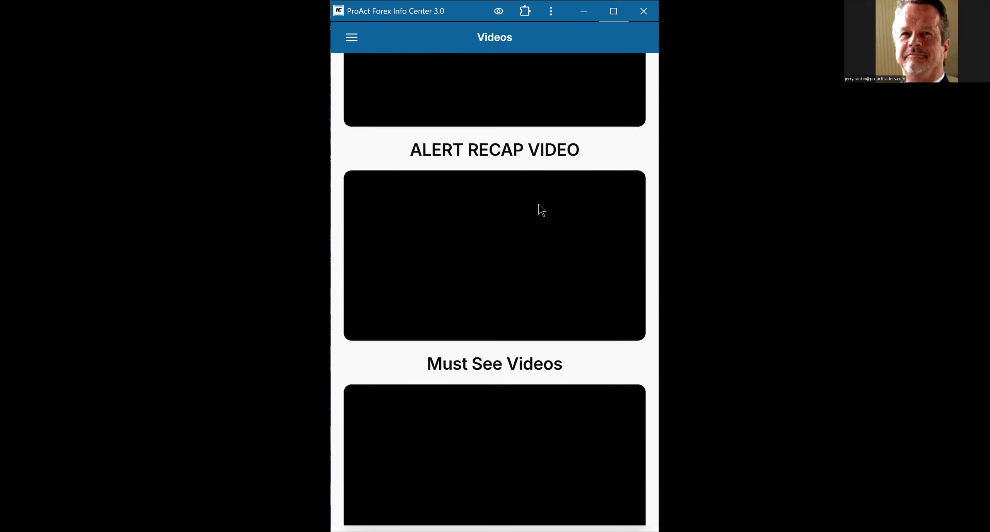
pyautogui.scroll(2, 539, 209)
pyautogui.scroll(2, 540, 208)
pyautogui.scroll(2, 540, 208)
pyautogui.scroll(2, 539, 209)
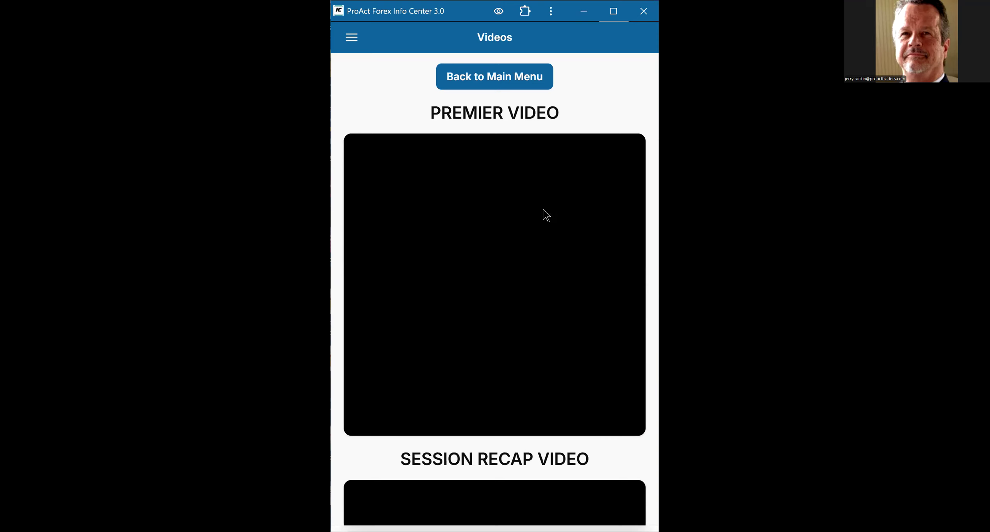
pyautogui.scroll(-1, 543, 209)
pyautogui.scroll(-1, 543, 208)
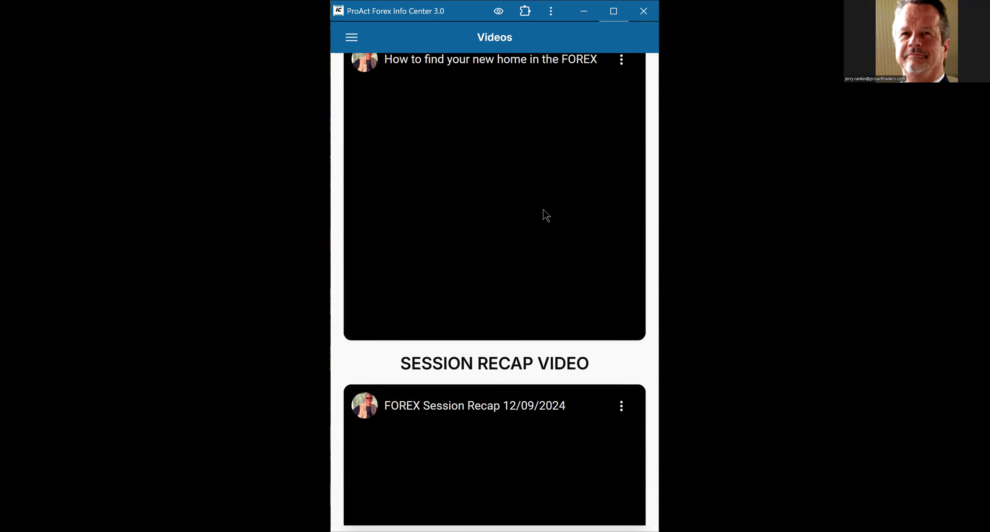
pyautogui.scroll(-2, 543, 208)
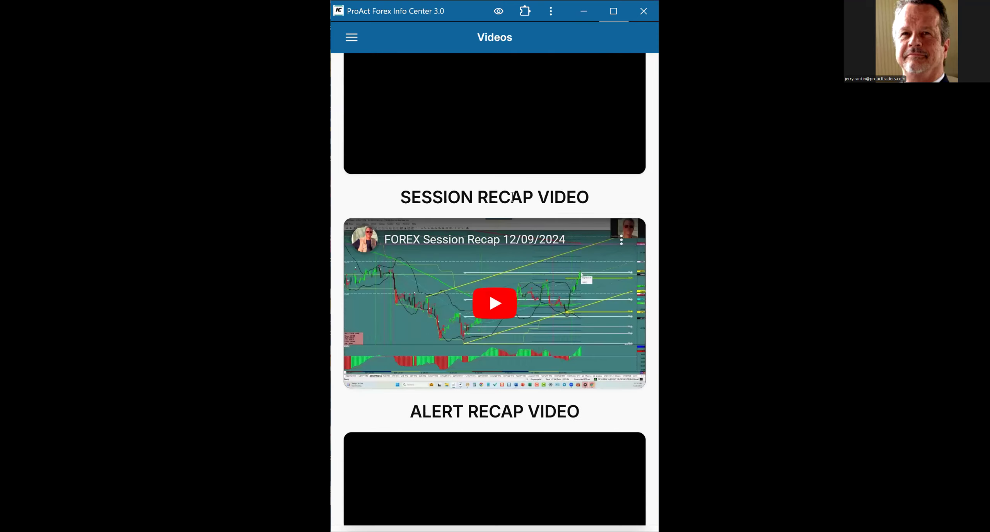
pyautogui.scroll(-1, 531, 249)
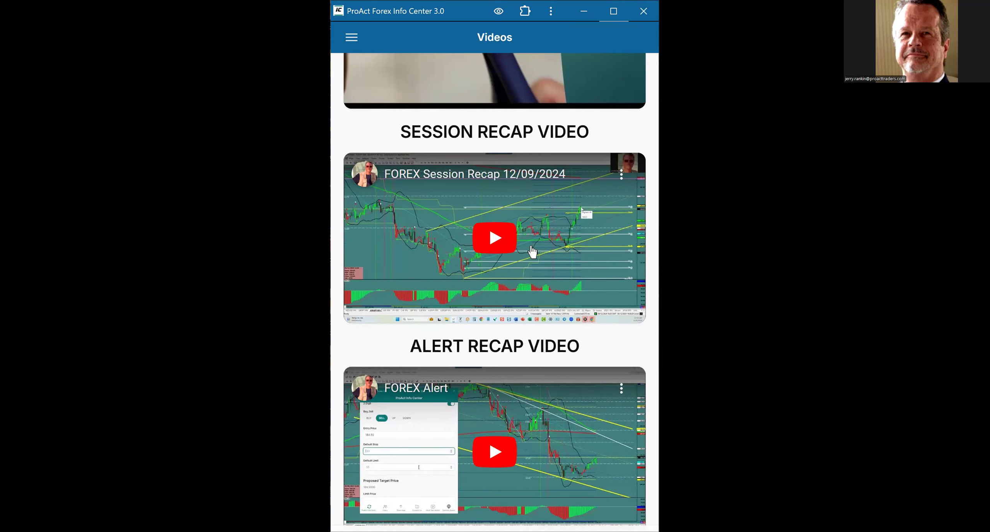
pyautogui.scroll(-2, 549, 248)
pyautogui.scroll(-1, 554, 256)
pyautogui.scroll(-2, 554, 256)
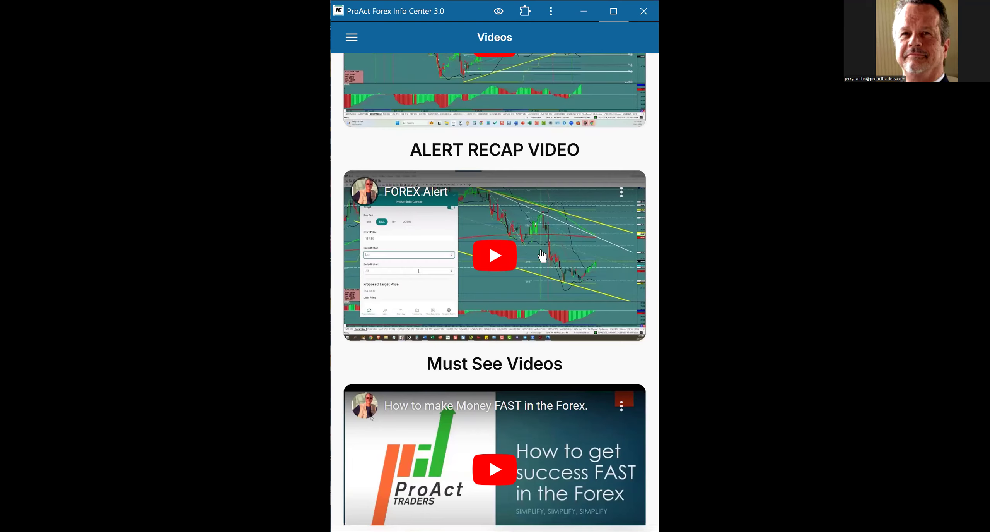
pyautogui.scroll(-1, 551, 251)
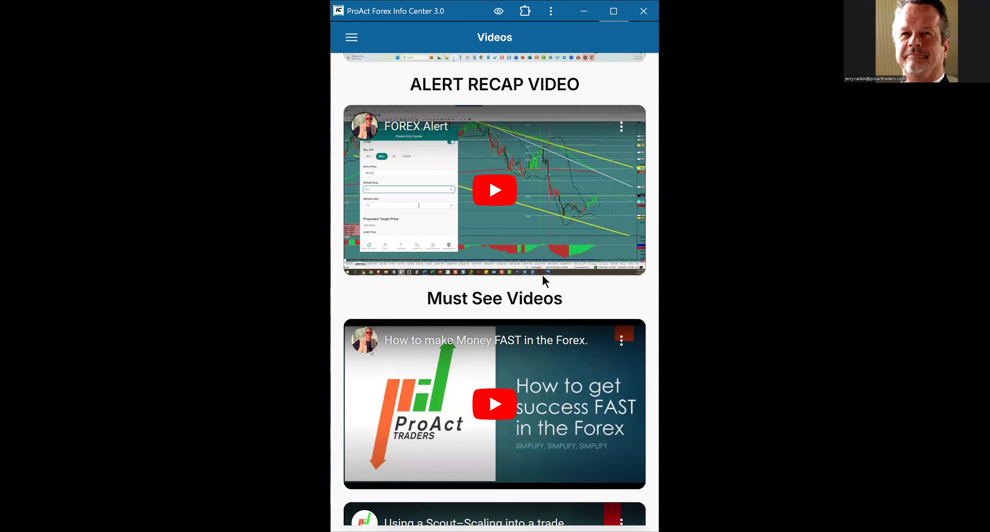
pyautogui.scroll(3, 551, 249)
pyautogui.scroll(3, 564, 271)
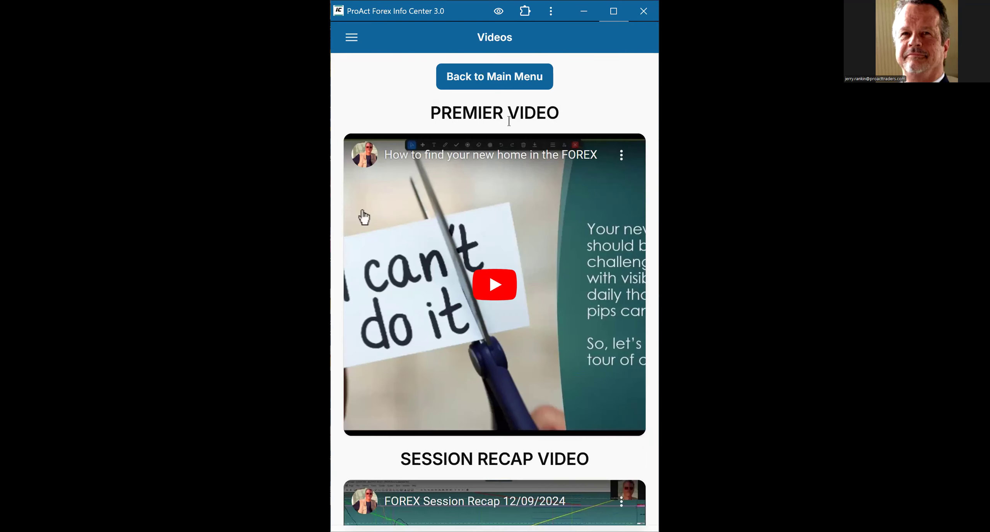
pyautogui.click(514, 77)
pyautogui.scroll(-3, 497, 258)
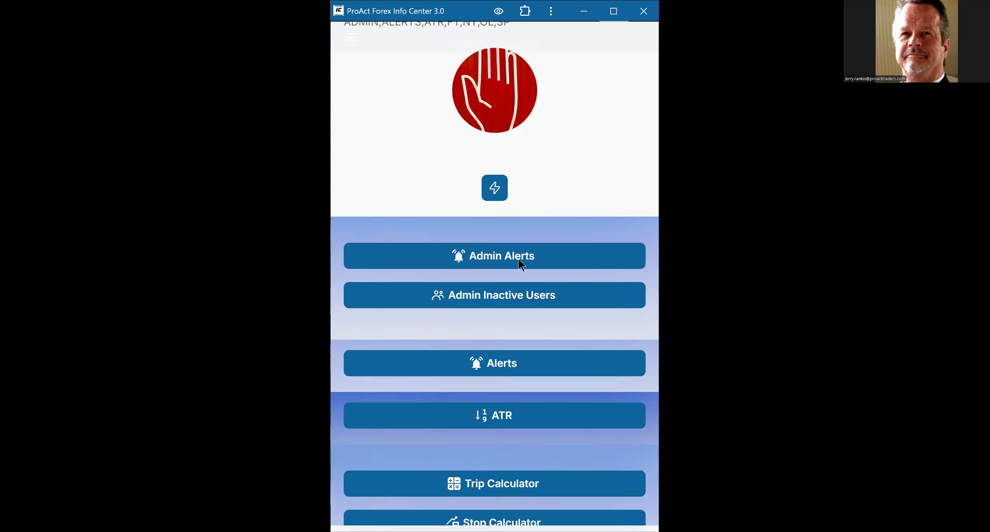
pyautogui.scroll(-3, 518, 258)
pyautogui.scroll(-3, 519, 258)
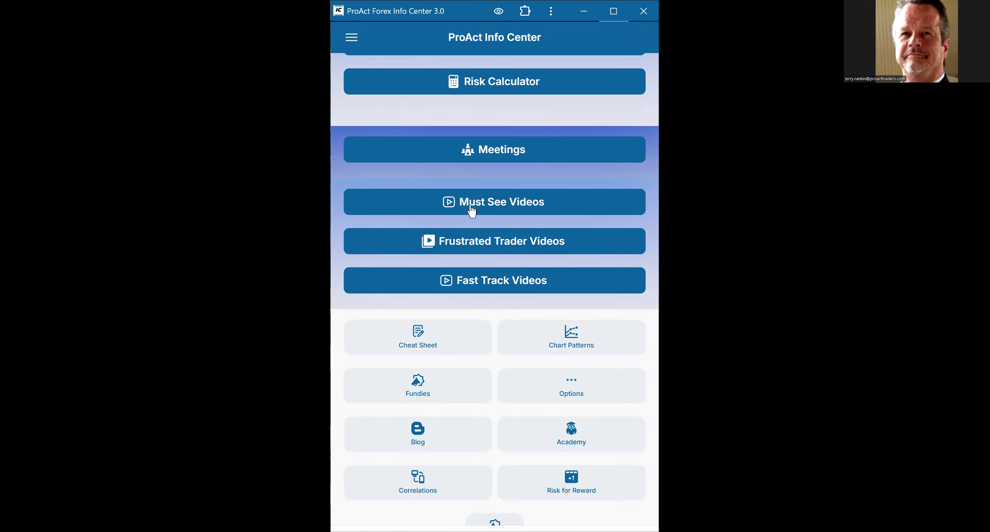
# Open the Frustrated Trader Videos list from the main menu.
pyautogui.click(510, 242)
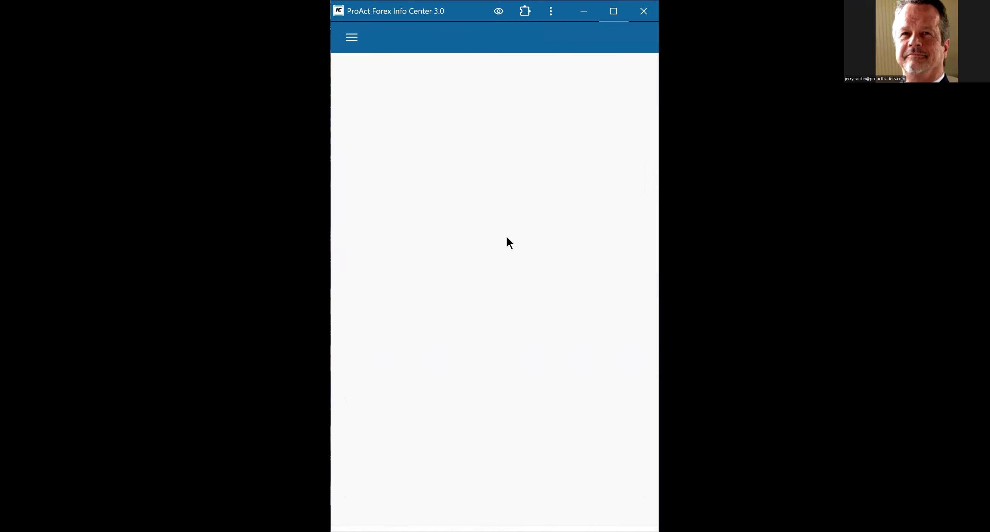
pyautogui.scroll(-3, 512, 274)
pyautogui.scroll(2, 512, 273)
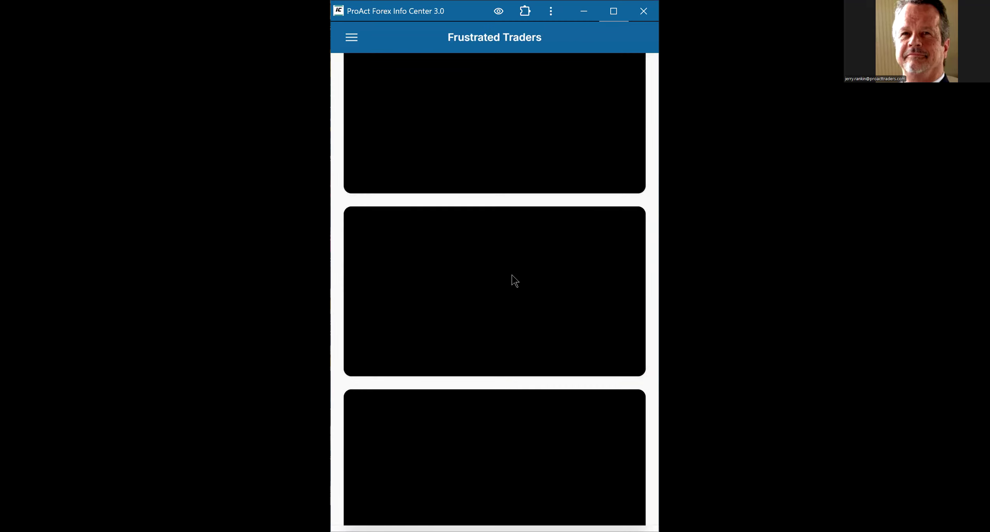
pyautogui.scroll(2, 513, 273)
pyautogui.scroll(-2, 512, 274)
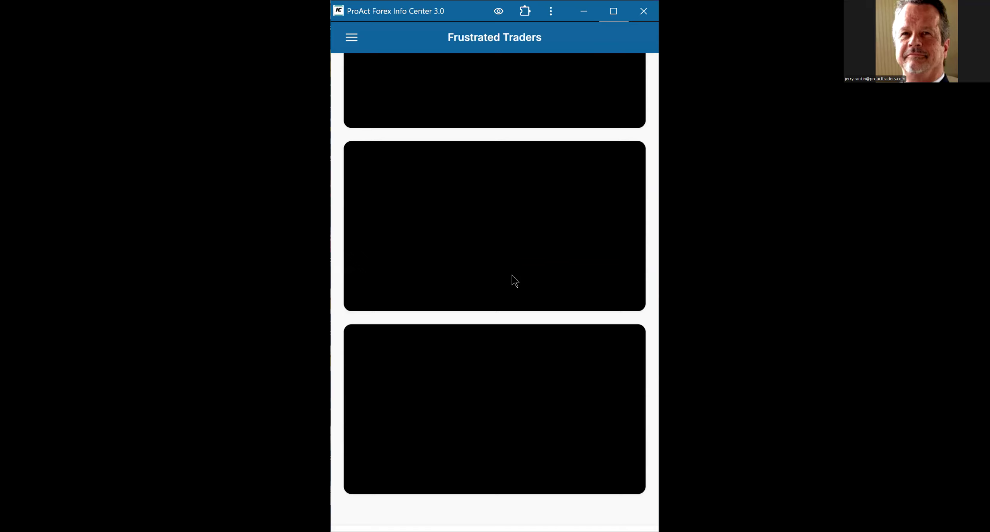
pyautogui.scroll(1, 512, 273)
pyautogui.scroll(-2, 512, 282)
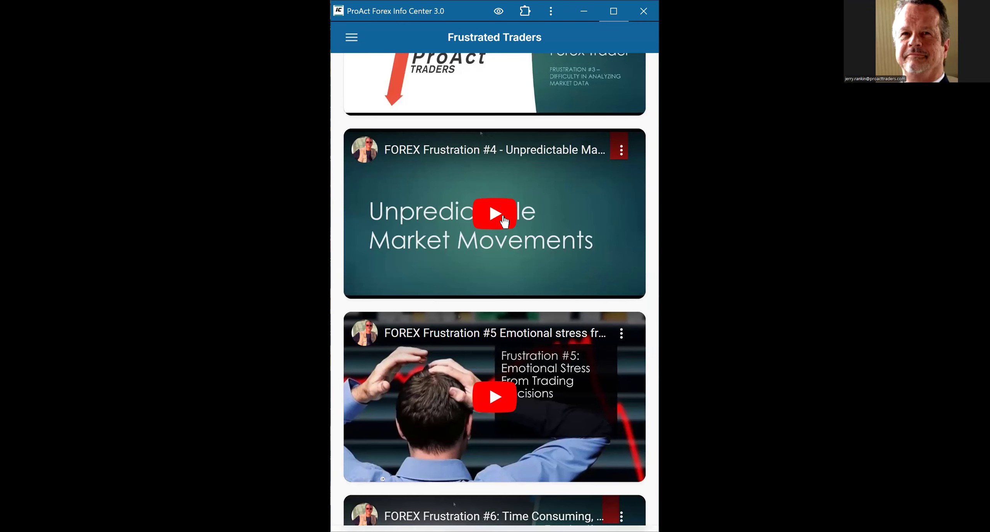
pyautogui.scroll(-5, 527, 210)
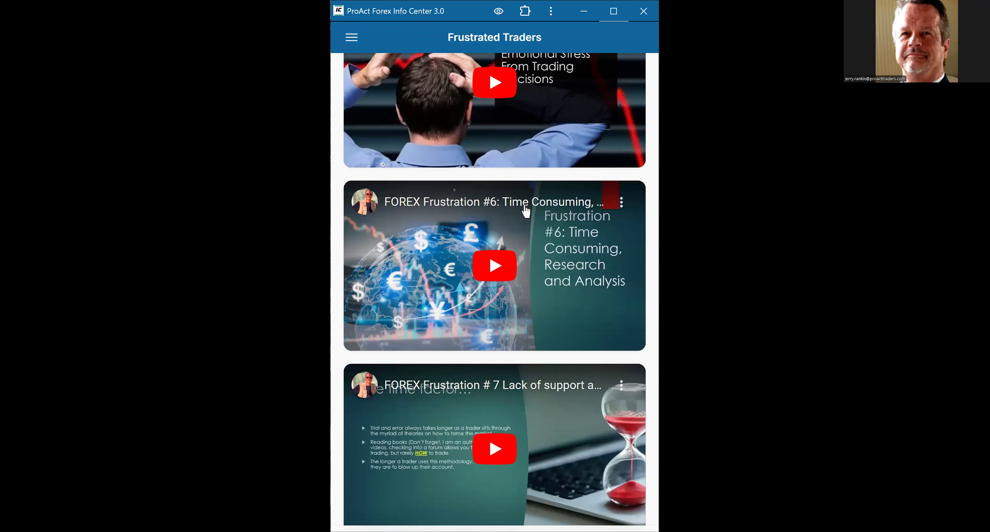
pyautogui.scroll(10, 527, 211)
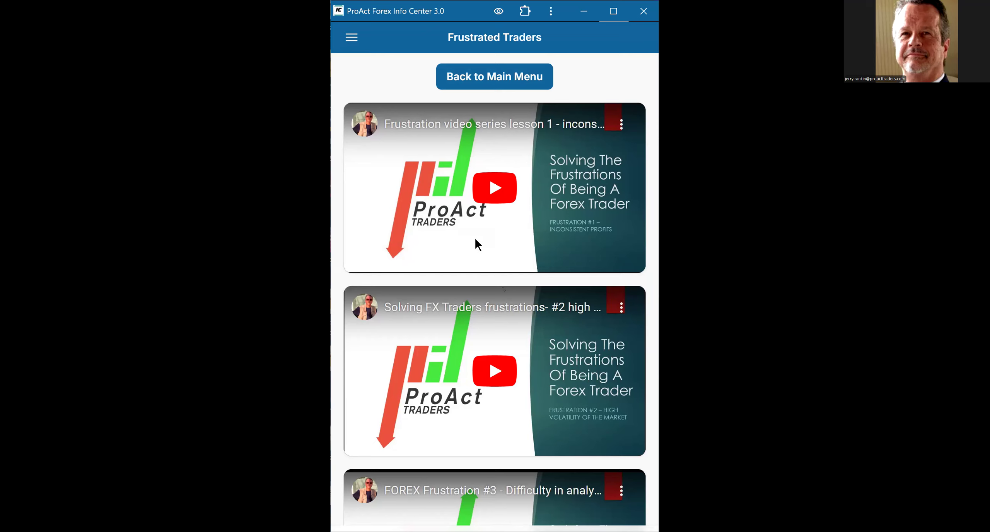
pyautogui.scroll(-5, 475, 237)
pyautogui.scroll(-5, 475, 237)
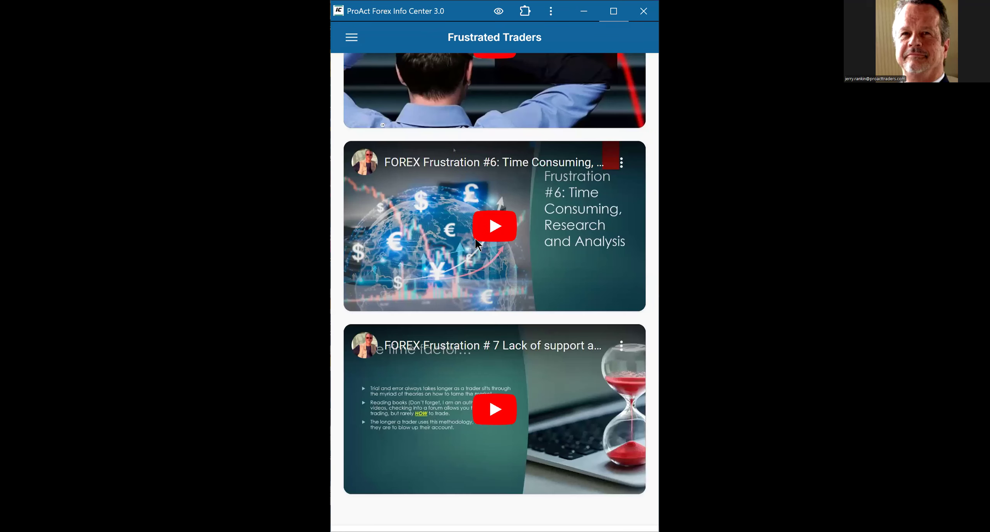
pyautogui.scroll(15, 475, 241)
# Go back from the Frustrated Traders page to the main menu.
pyautogui.click(494, 75)
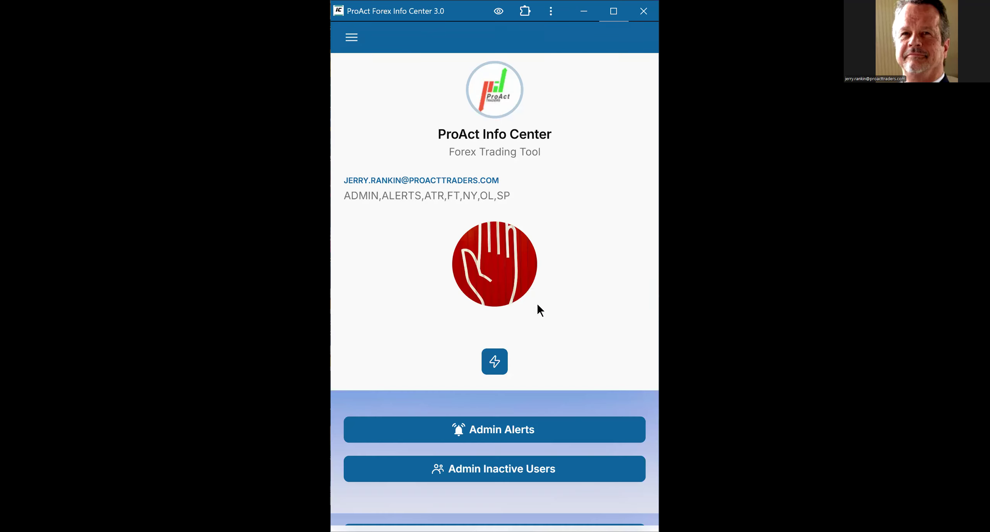
pyautogui.scroll(-10, 539, 309)
pyautogui.scroll(-2, 539, 309)
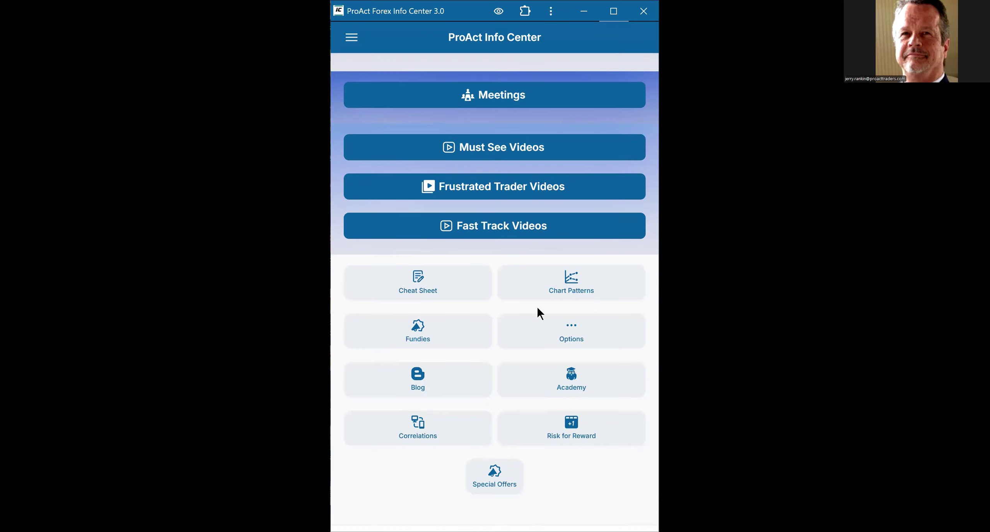